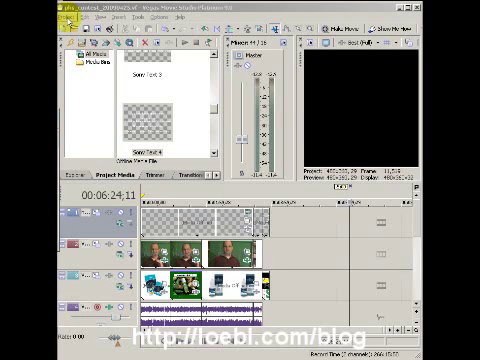
- Render the project as Windows Media Video V11 into the Renders folder via File > Render As
{"action": "left_click", "coordinate": [66, 19]}
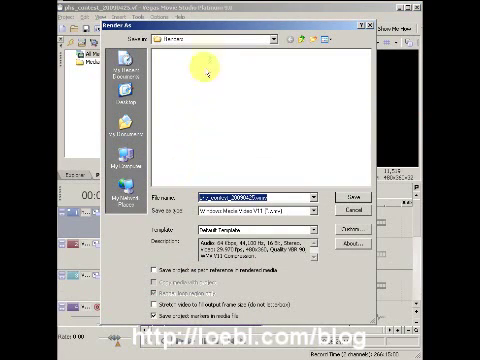
{"action": "left_click", "coordinate": [203, 42]}
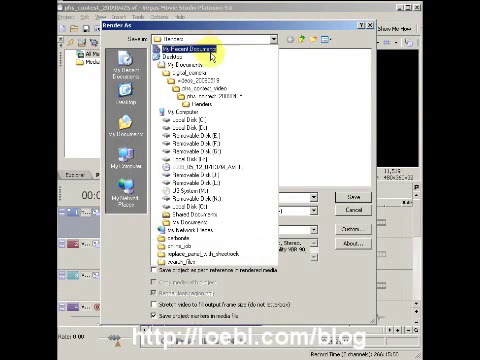
{"action": "left_click", "coordinate": [266, 46]}
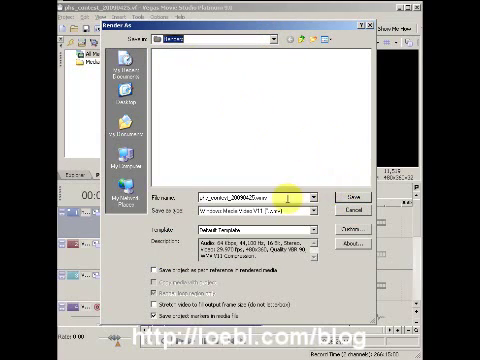
{"action": "left_click", "coordinate": [356, 197]}
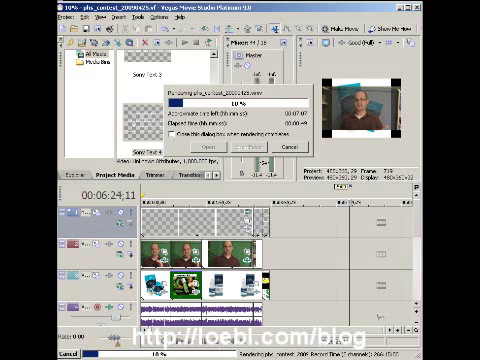
{"action": "key", "text": "super"}
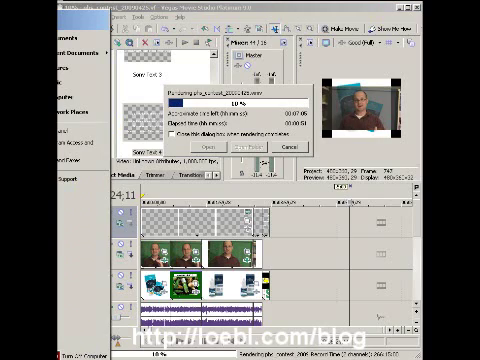
{"action": "key", "text": "Escape"}
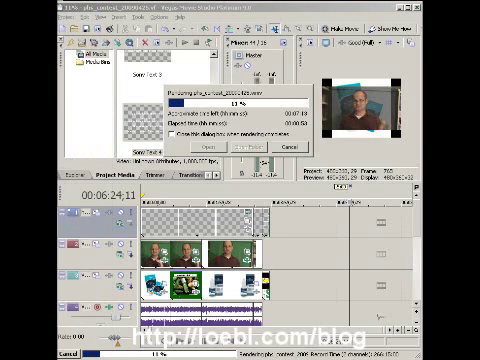